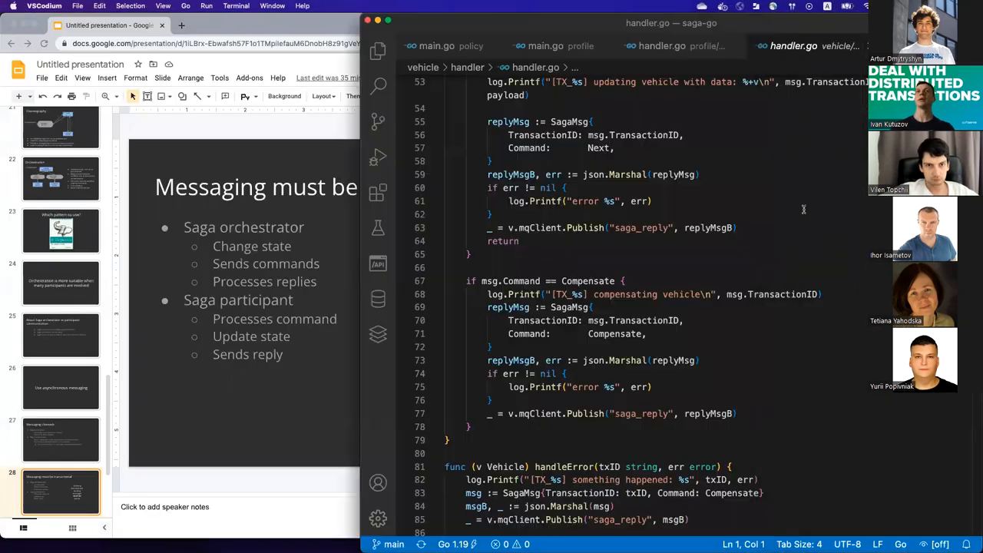
# Show the policy service's main.go with its main and run functions.
pyautogui.click(430, 46)
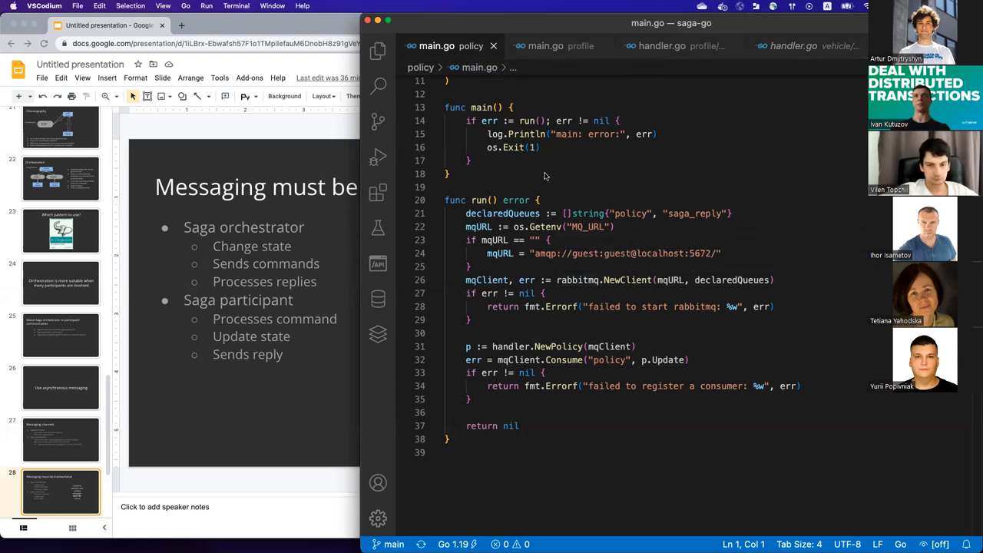
# Switch the editor to the profile service's main.go.
pyautogui.click(549, 46)
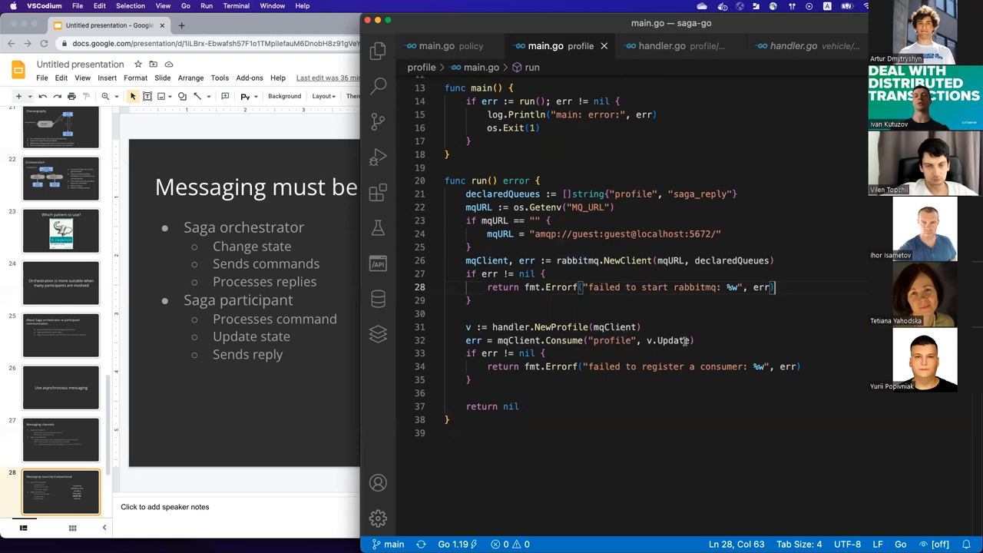
# Walk through the profile handler.go Update function, highlighting the saga_reply Publish arguments on line 64.
pyautogui.click(668, 46)
pyautogui.scroll(5, 660, 234)
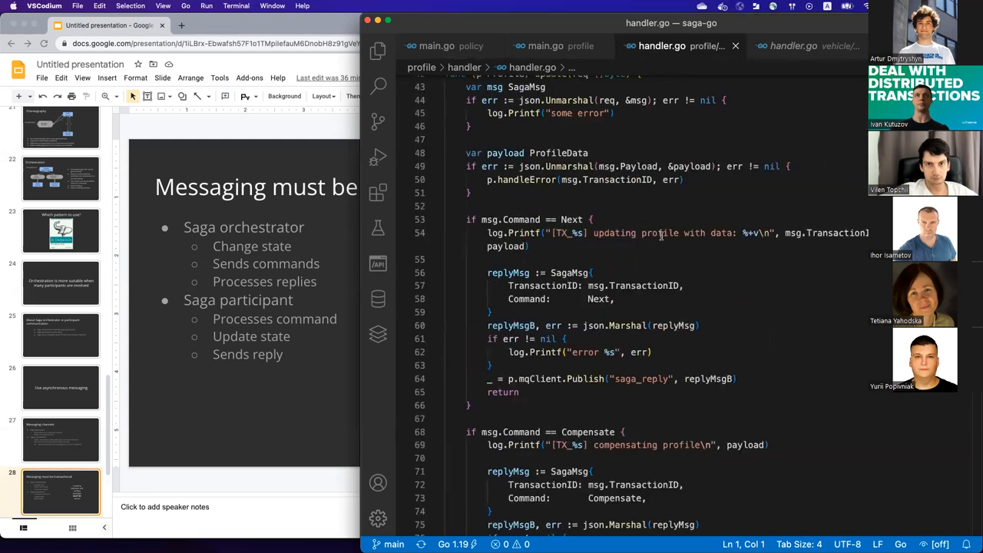
pyautogui.scroll(3, 661, 234)
pyautogui.scroll(-2, 660, 235)
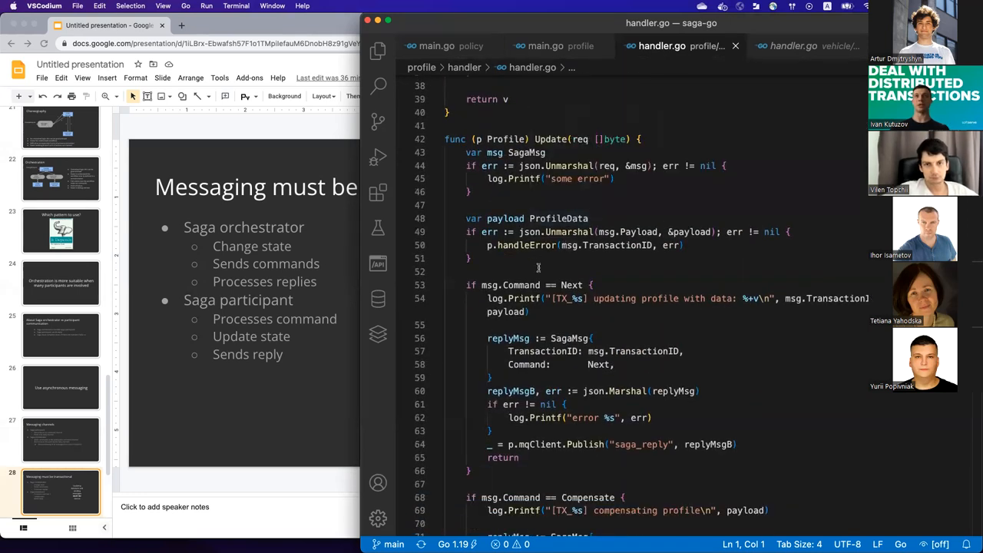
pyautogui.scroll(-3, 539, 268)
pyautogui.scroll(-4, 539, 268)
pyautogui.scroll(-3, 499, 177)
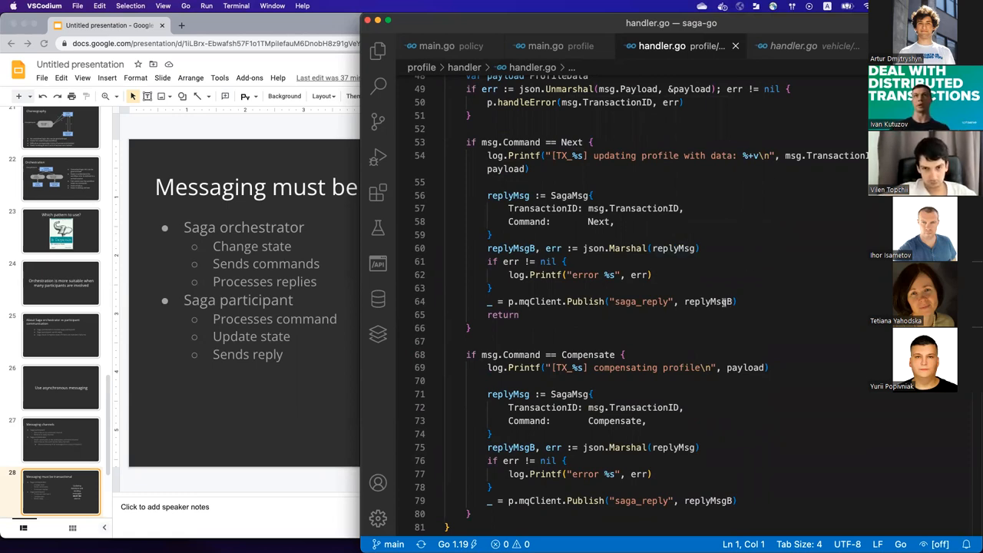
pyautogui.moveTo(734, 302); pyautogui.dragTo(599, 301)
pyautogui.click(723, 260)
pyautogui.scroll(-3, 723, 259)
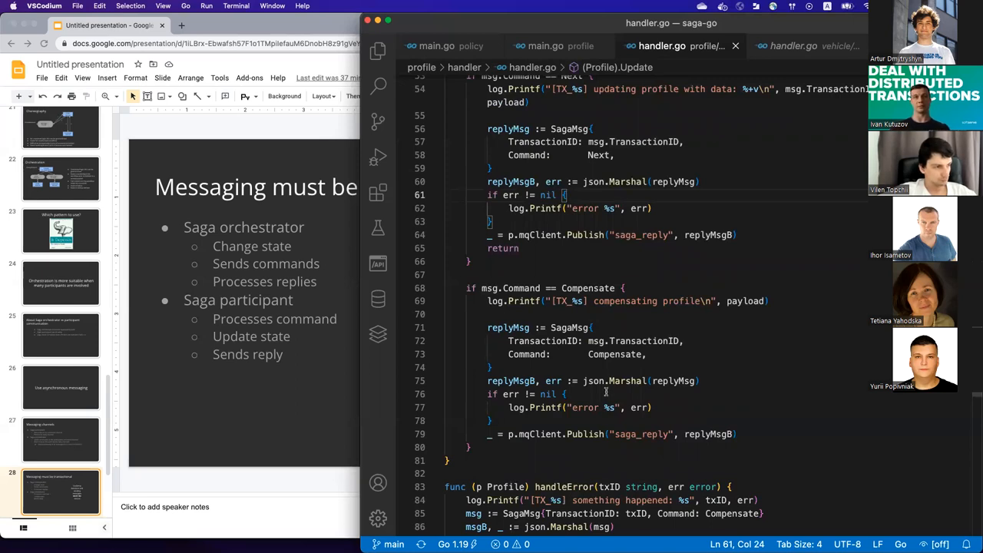
pyautogui.scroll(3, 606, 391)
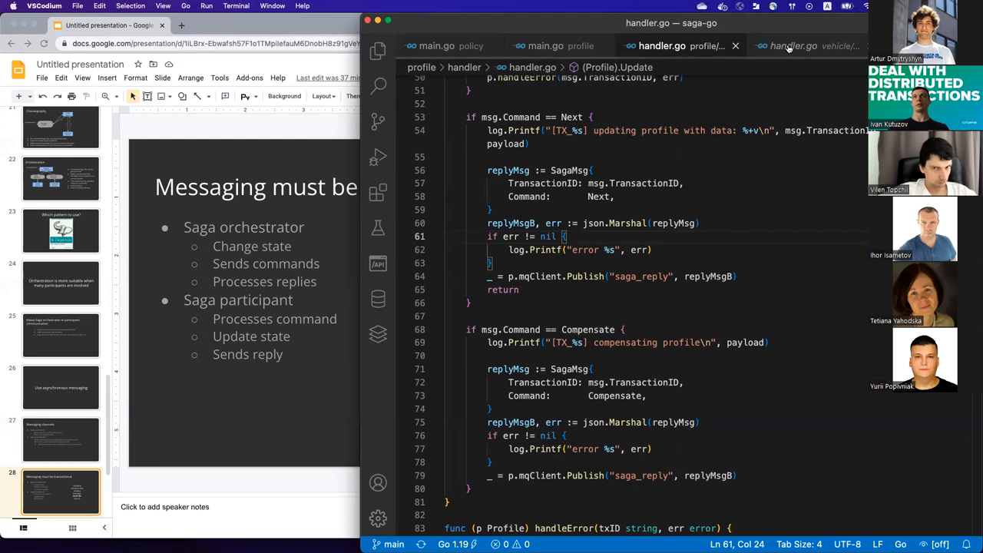
pyautogui.scroll(-1, 789, 48)
pyautogui.scroll(-1, 788, 47)
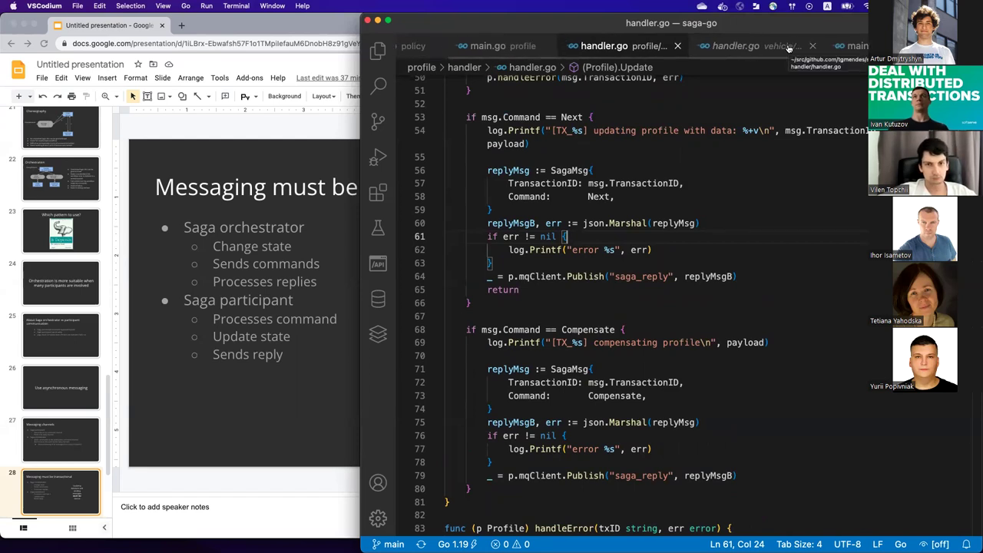
# Show the vehicle service's main.go, then its handler.go Update code.
pyautogui.click(853, 46)
pyautogui.scroll(1, 797, 182)
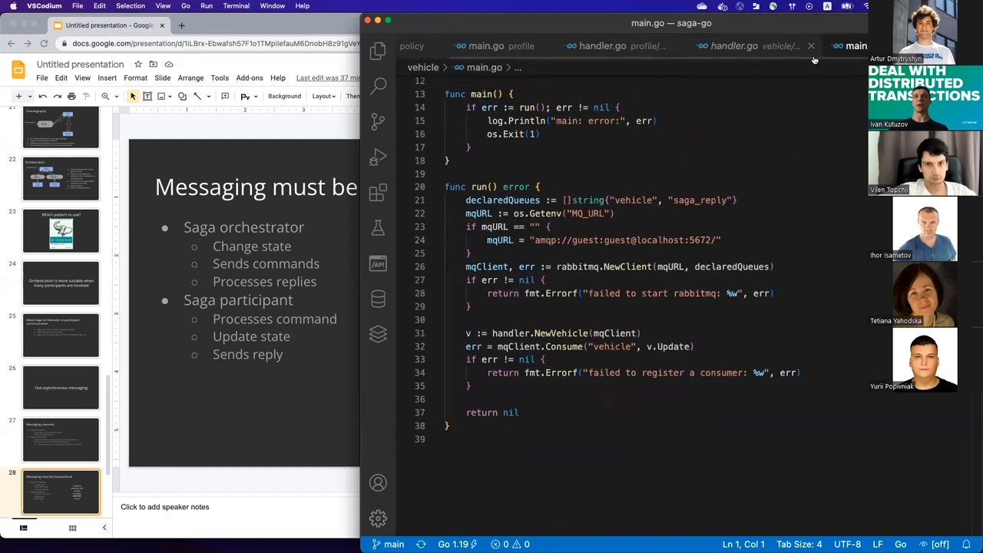
pyautogui.click(741, 46)
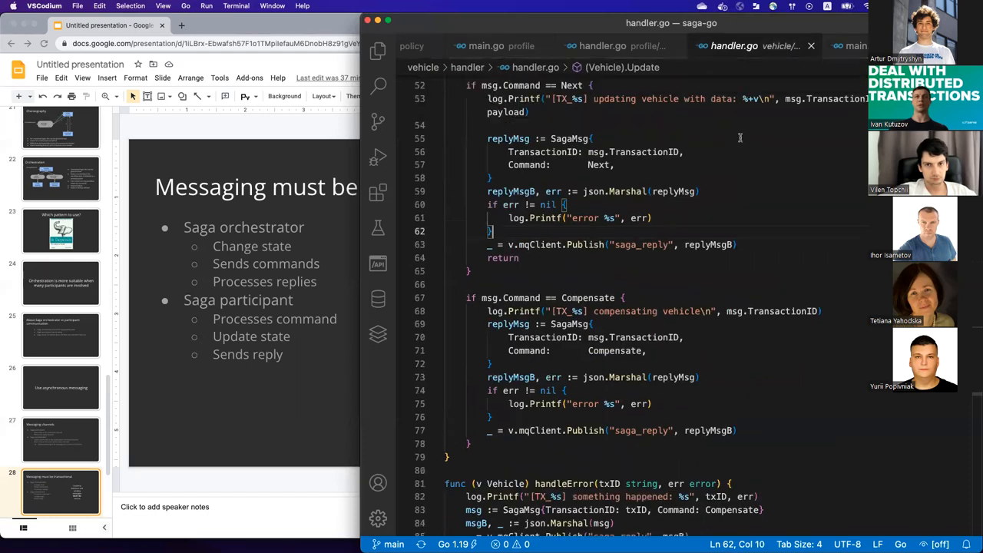
pyautogui.scroll(3, 739, 139)
pyautogui.scroll(1, 739, 139)
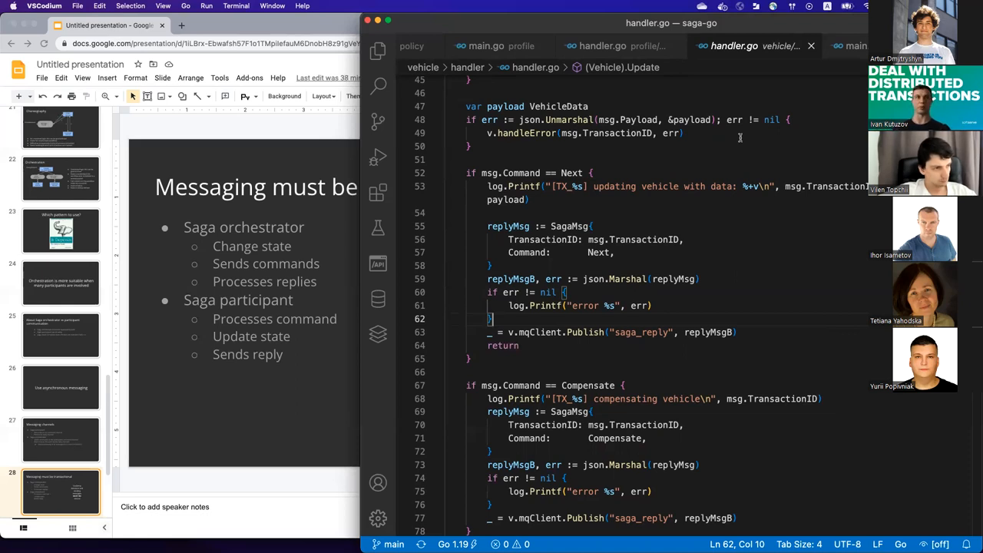
# Bring Chrome forward and start the slideshow to finish on 'Thank you! Questions?'.
pyautogui.click(257, 438)
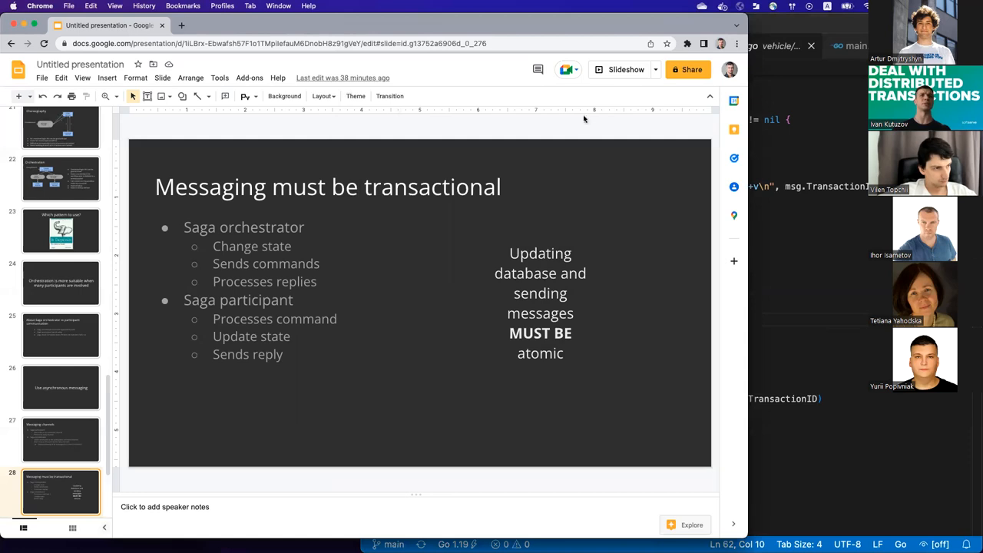
pyautogui.click(624, 70)
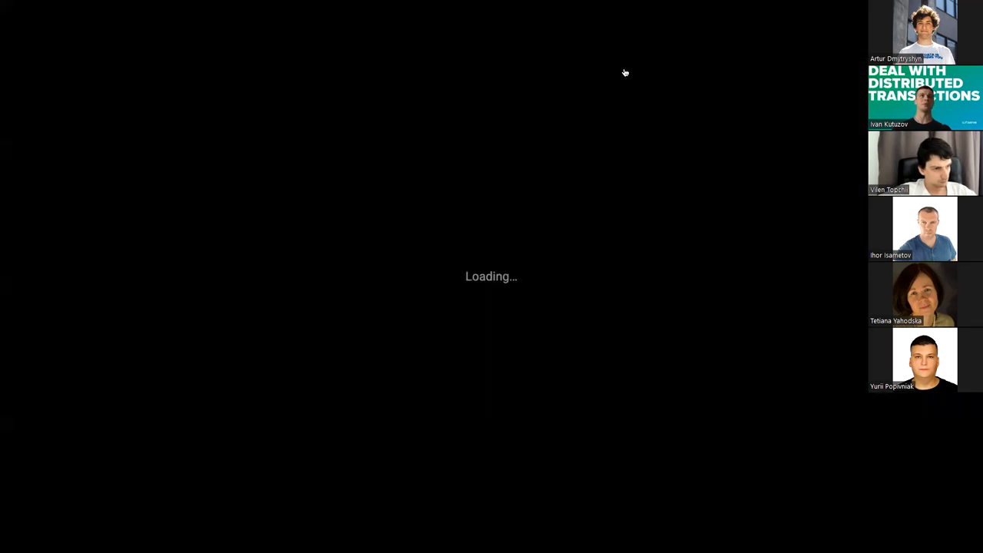